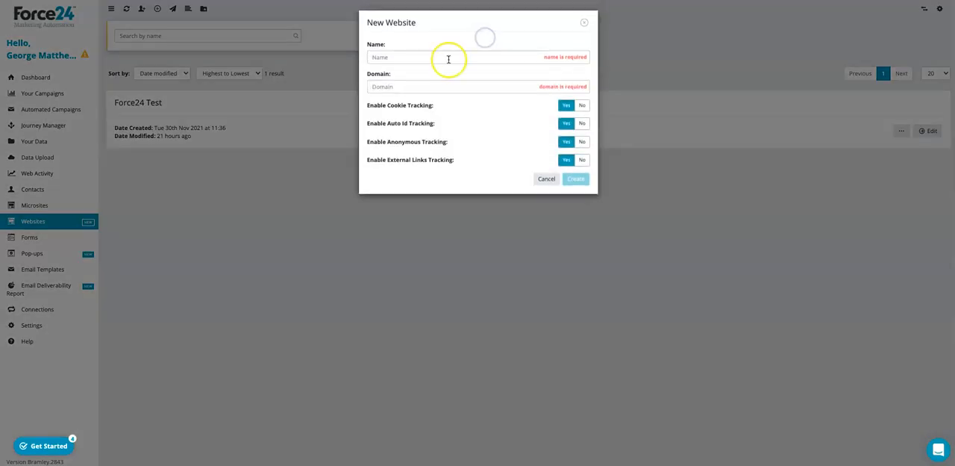
Create a new website named Force24 with the domain force24.co.uk, keeping all tracking options enabled.
{"action": "type", "text": "Force24"}
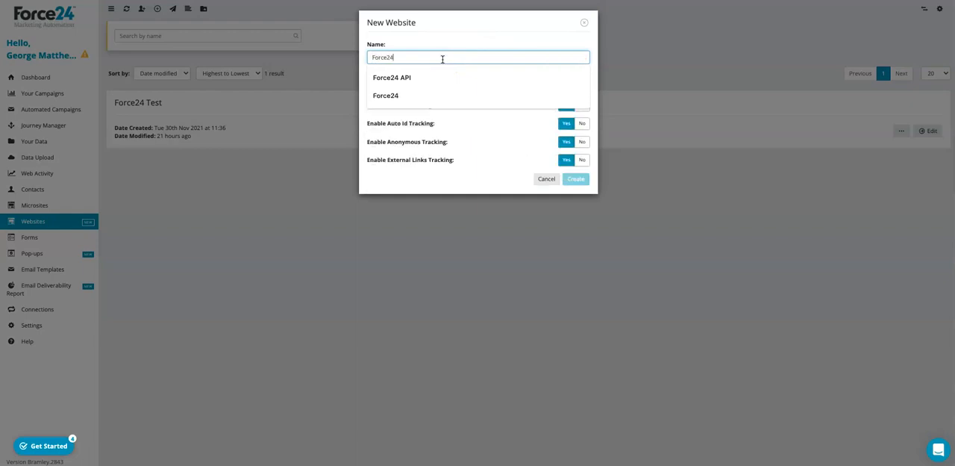
{"action": "left_click", "coordinate": [464, 43]}
{"action": "left_click", "coordinate": [409, 90]}
{"action": "type", "text": "force24.co.uk"}
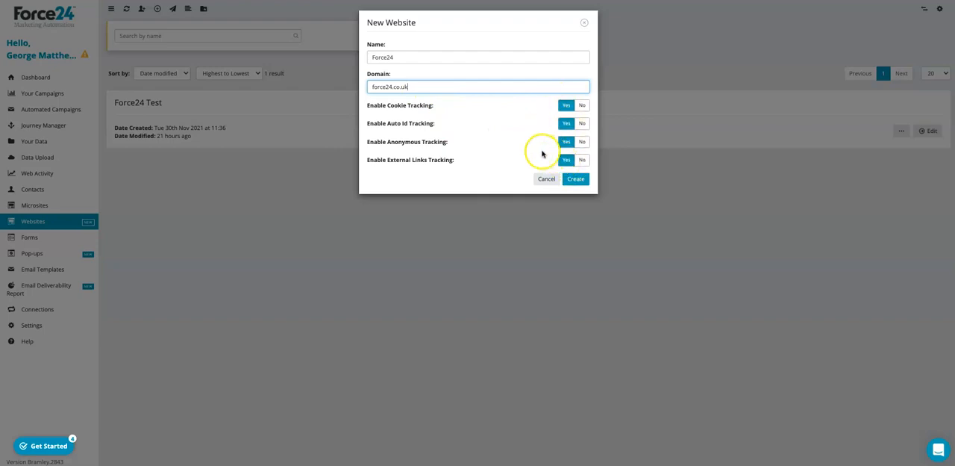
{"action": "left_click", "coordinate": [577, 180]}
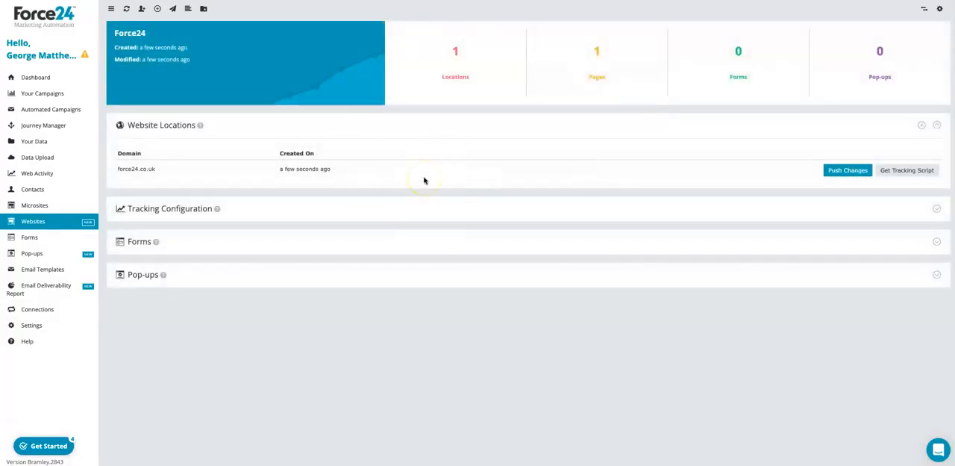
Copy the full tracking script for the force24.co.uk location and close its window.
{"action": "left_click", "coordinate": [893, 171]}
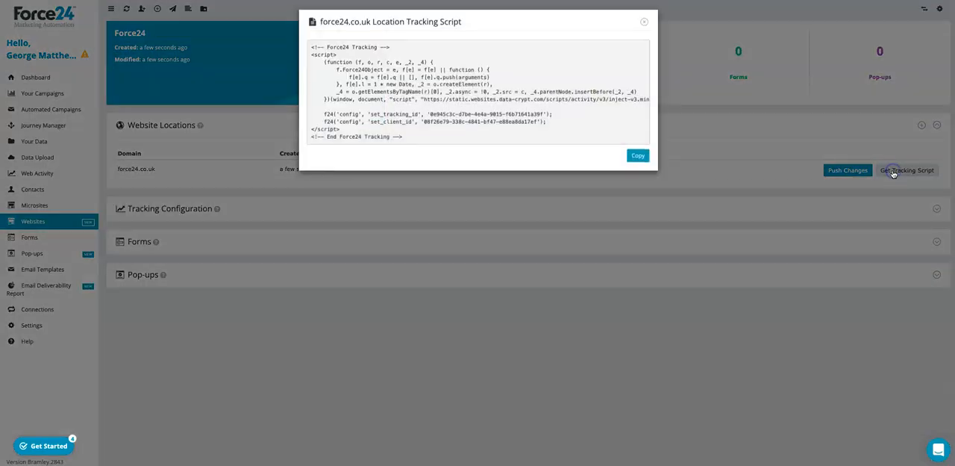
{"action": "left_click_drag", "start_coordinate": [407, 143], "coordinate": [310, 51]}
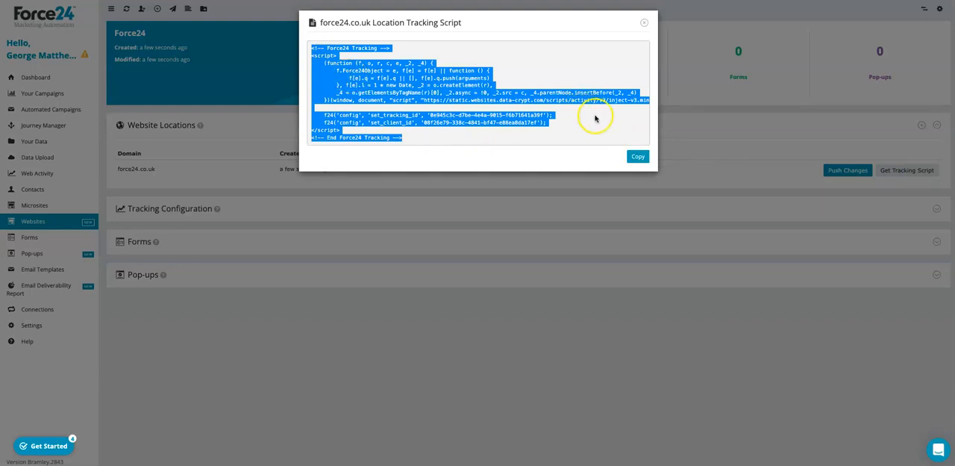
{"action": "left_click", "coordinate": [636, 156]}
{"action": "left_click", "coordinate": [643, 25]}
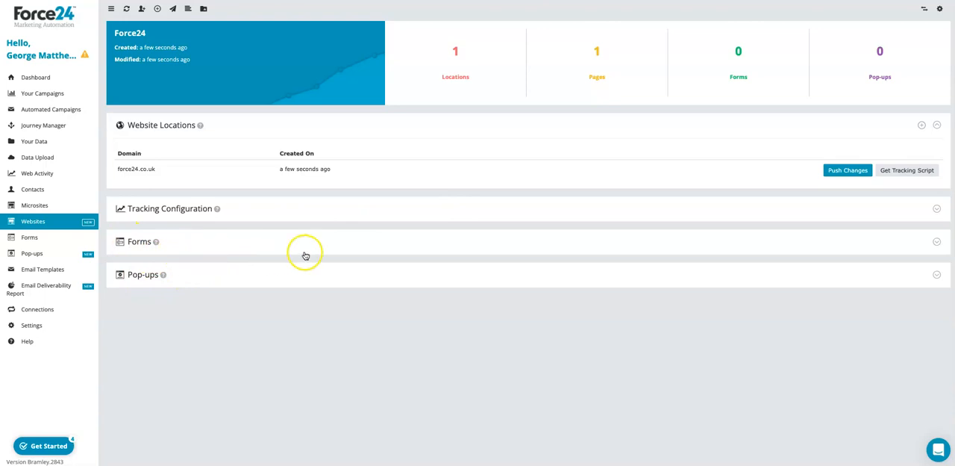
Start adding an external form to the Force24 website and look over the Contact Us web page that holds it.
{"action": "left_click", "coordinate": [936, 242]}
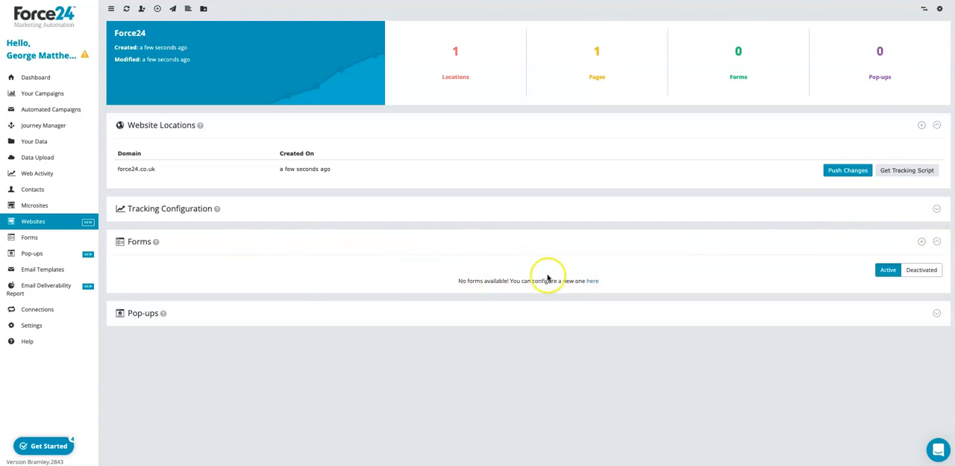
{"action": "left_click", "coordinate": [922, 243]}
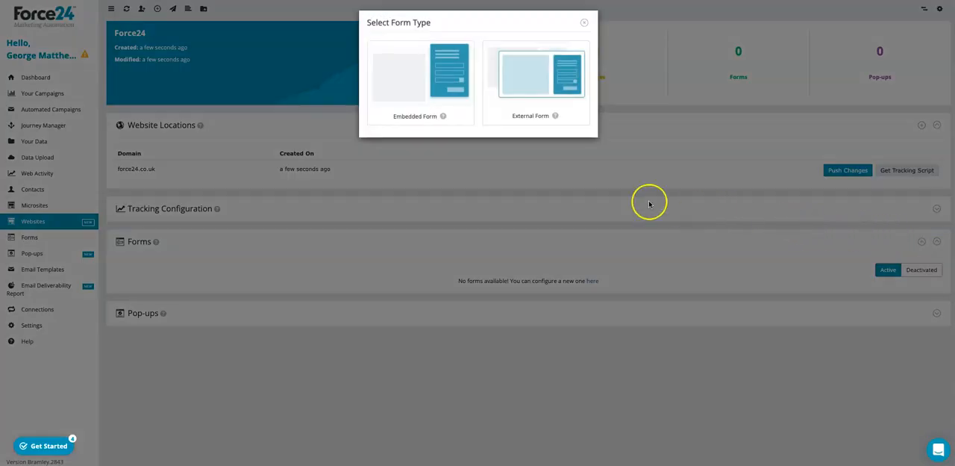
{"action": "left_click", "coordinate": [548, 77]}
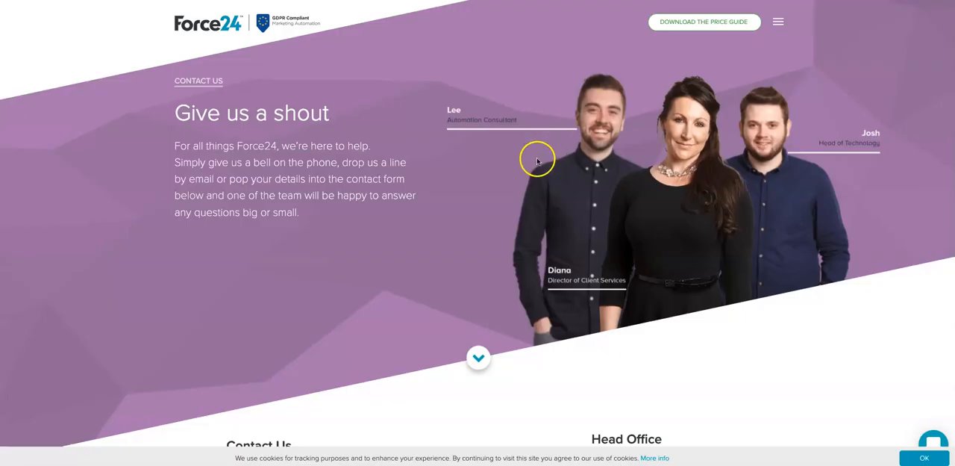
{"action": "scroll", "coordinate": [539, 160], "scroll_direction": "down", "scroll_amount": 3}
{"action": "scroll", "coordinate": [539, 159], "scroll_direction": "down", "scroll_amount": 3}
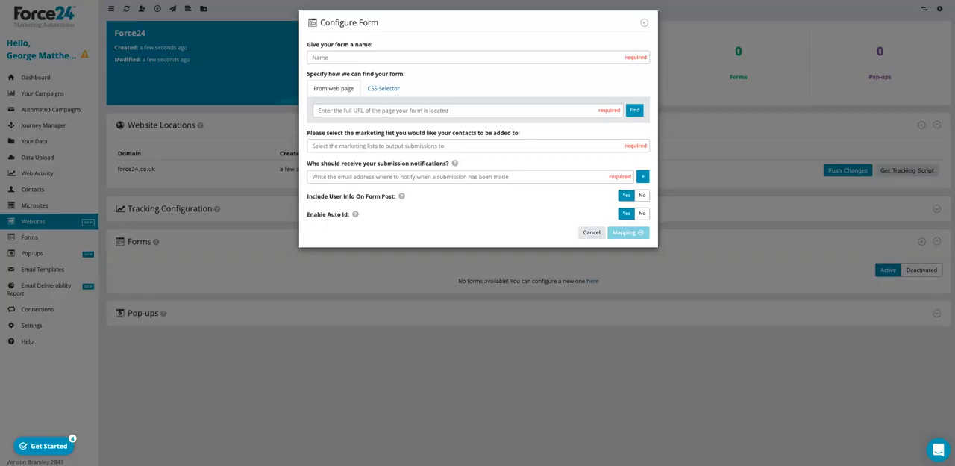
{"action": "left_click", "coordinate": [344, 58]}
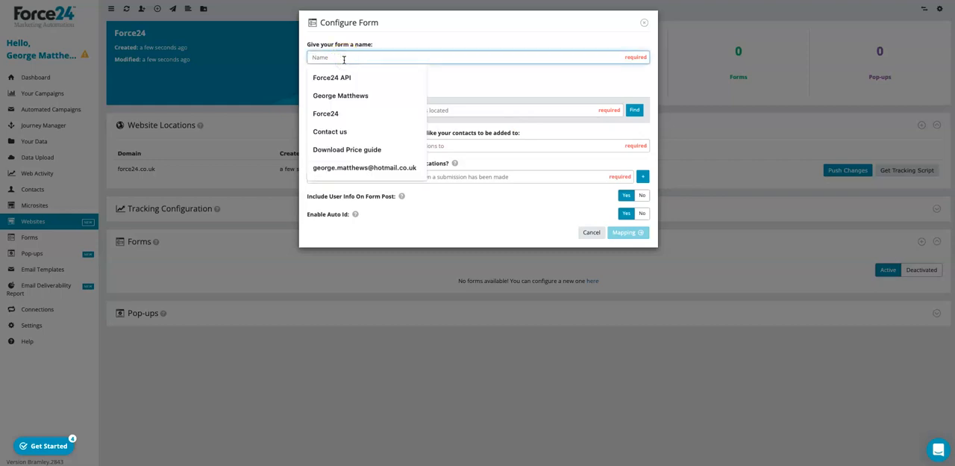
{"action": "type", "text": "Contact"}
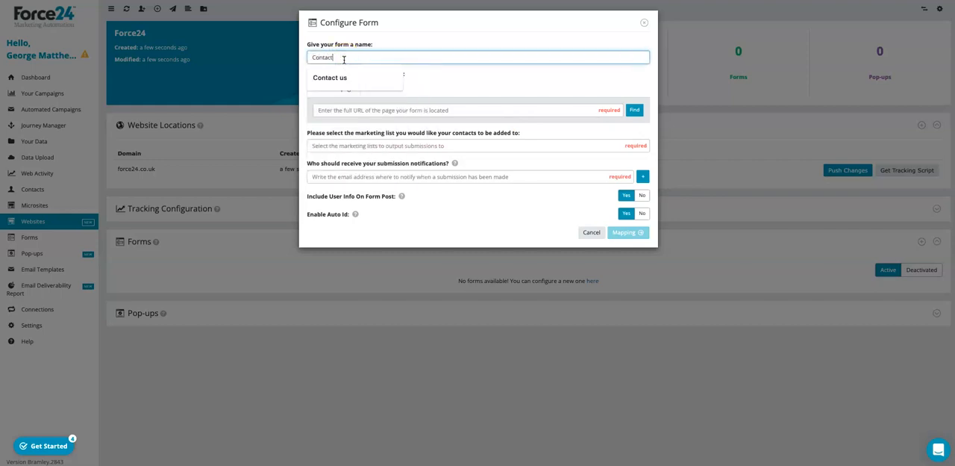
{"action": "type", "text": " us"}
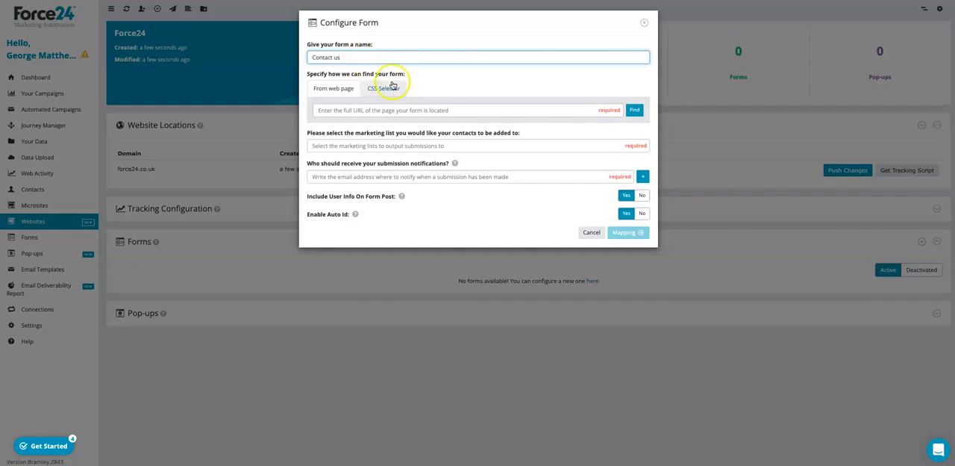
{"action": "left_click", "coordinate": [371, 110]}
{"action": "key", "text": "ctrl+v"}
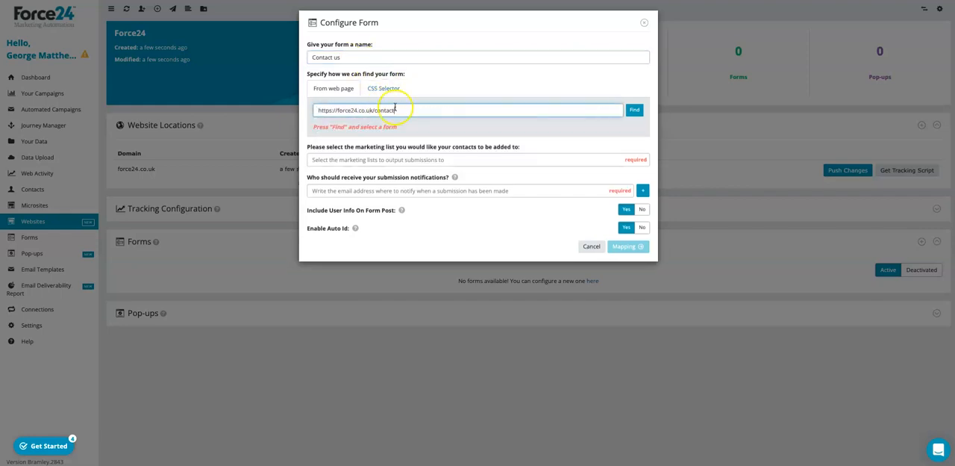
{"action": "left_click", "coordinate": [633, 111]}
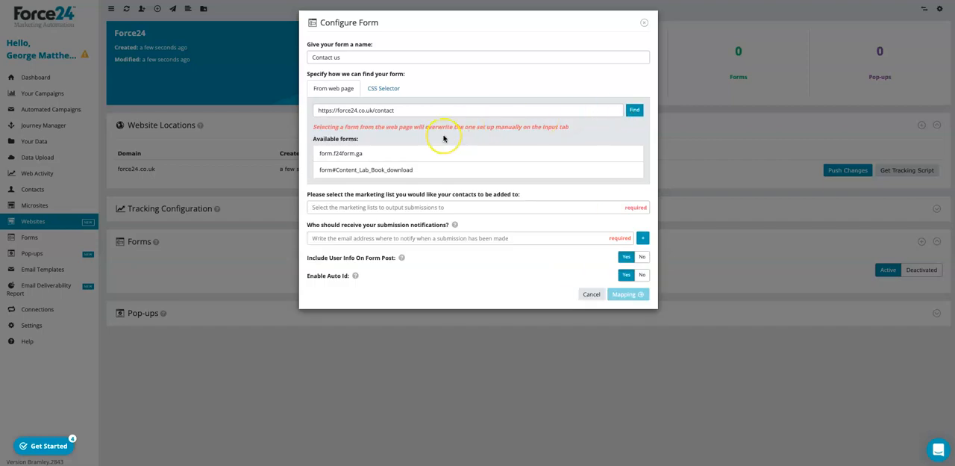
{"action": "left_click", "coordinate": [349, 154]}
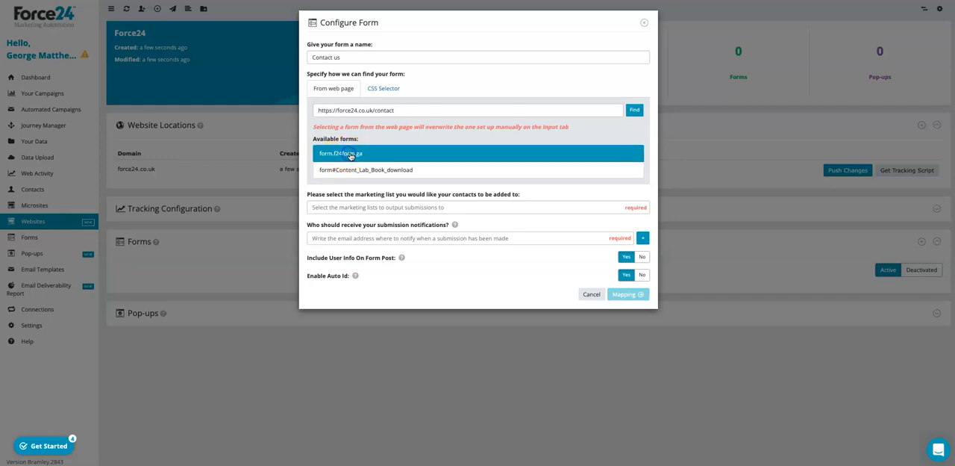
Find the account owner's test list by first name and select it as the marketing list for form submissions.
{"action": "left_click", "coordinate": [443, 206]}
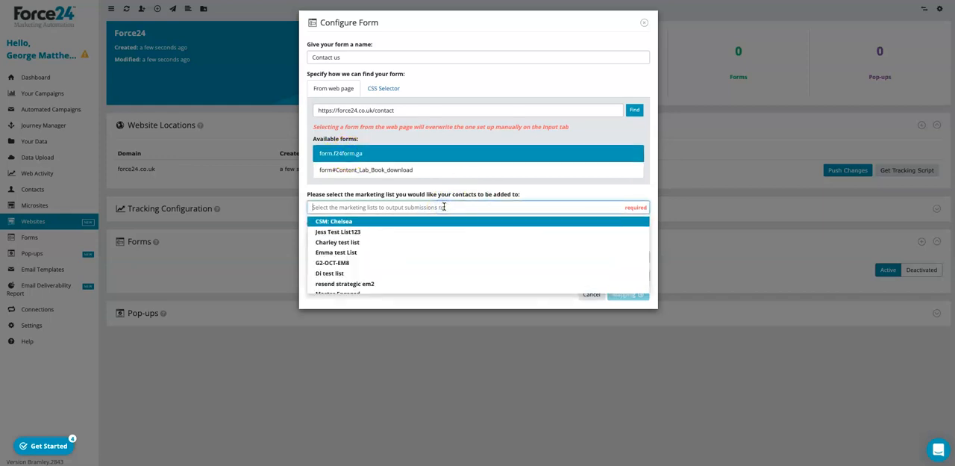
{"action": "type", "text": "Test"}
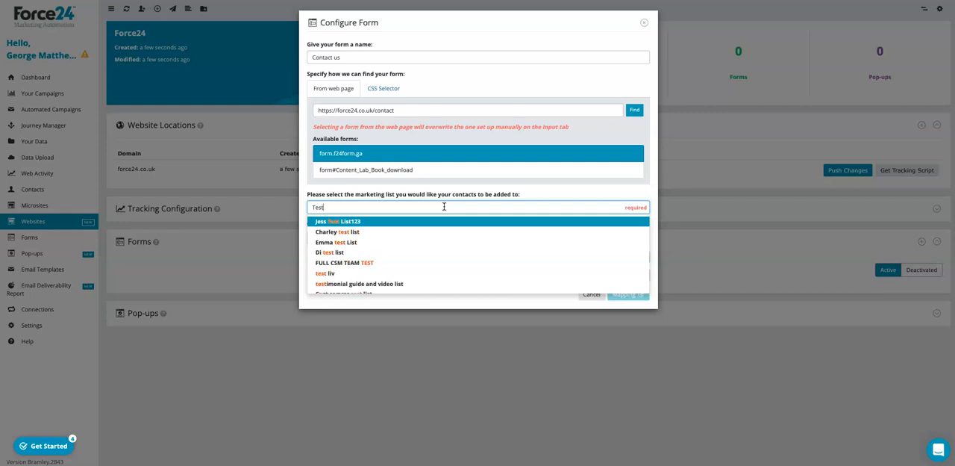
{"action": "type", "text": " ge"}
{"action": "key", "text": "BackSpace"}
{"action": "key", "text": "BackSpace"}
{"action": "key", "text": "BackSpace"}
{"action": "key", "text": "BackSpace"}
{"action": "key", "text": "BackSpace"}
{"action": "key", "text": "BackSpace"}
{"action": "key", "text": "BackSpace"}
{"action": "type", "text": "Georg"}
{"action": "left_click", "coordinate": [389, 232]}
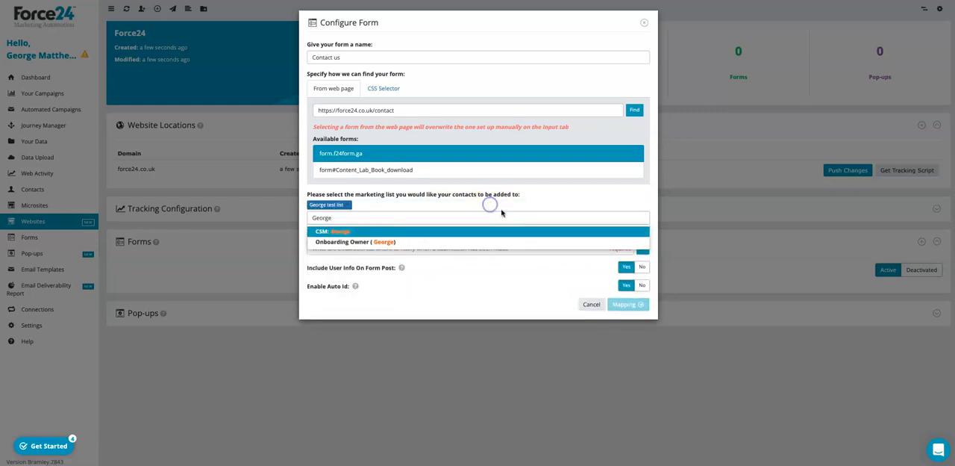
{"action": "left_click", "coordinate": [447, 277]}
Add the account owner's work email address as a recipient of the submission notifications.
{"action": "left_click", "coordinate": [431, 249]}
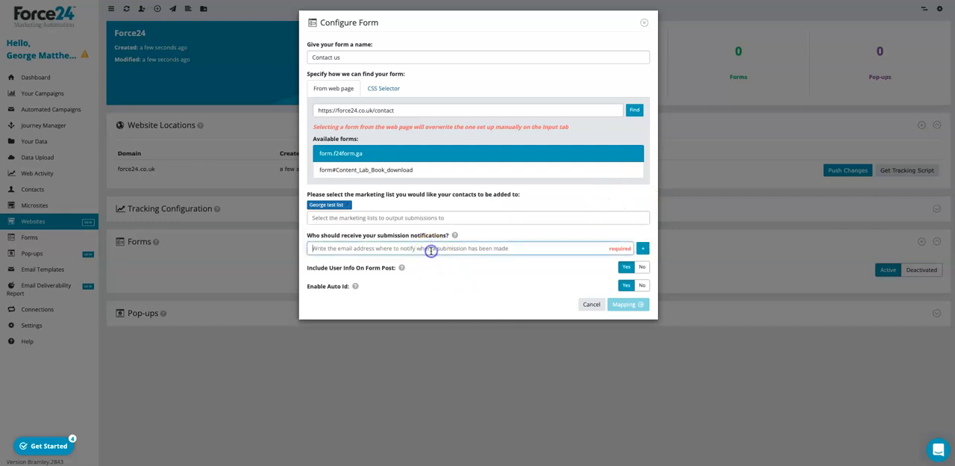
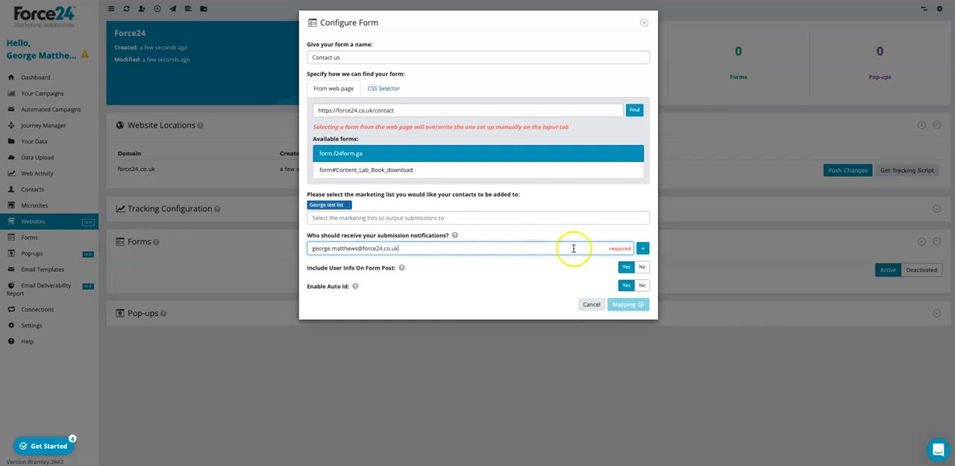
{"action": "left_click", "coordinate": [642, 248]}
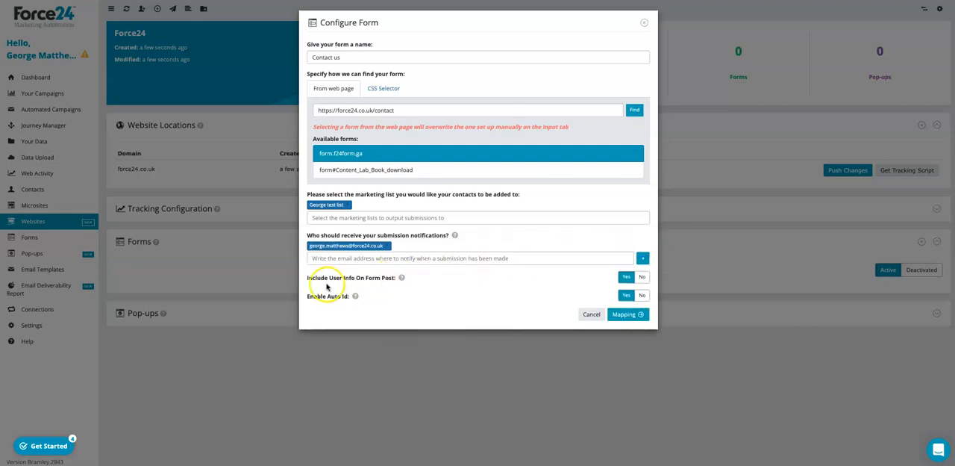
Proceed to field mapping, accept automatic mapping of the web page's form fields, and view the options of the Name field.
{"action": "left_click", "coordinate": [627, 315]}
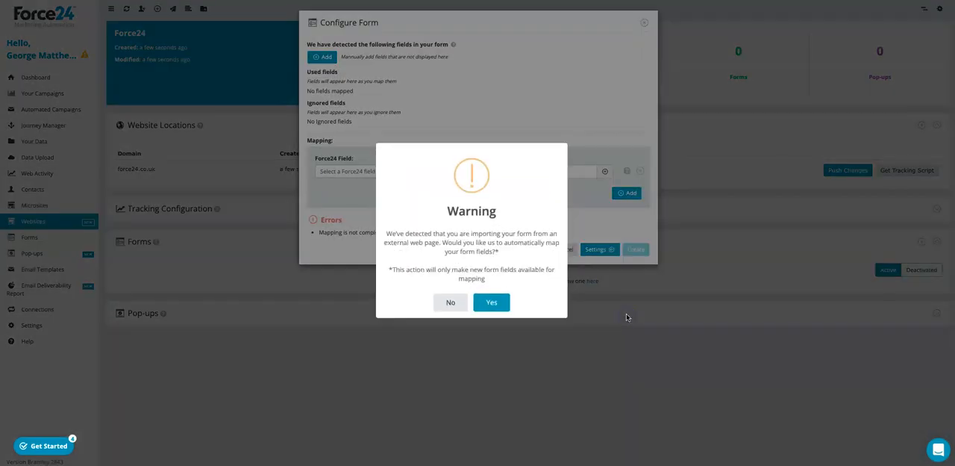
{"action": "left_click", "coordinate": [494, 305]}
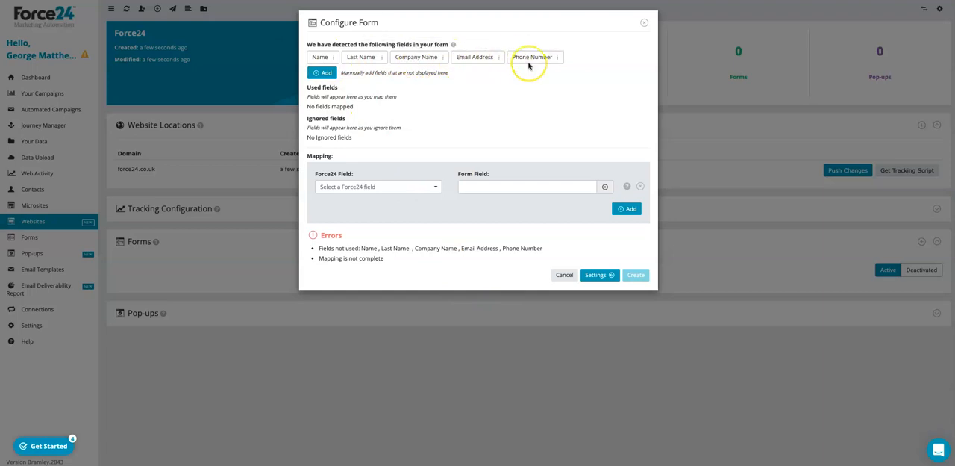
{"action": "left_click", "coordinate": [333, 57]}
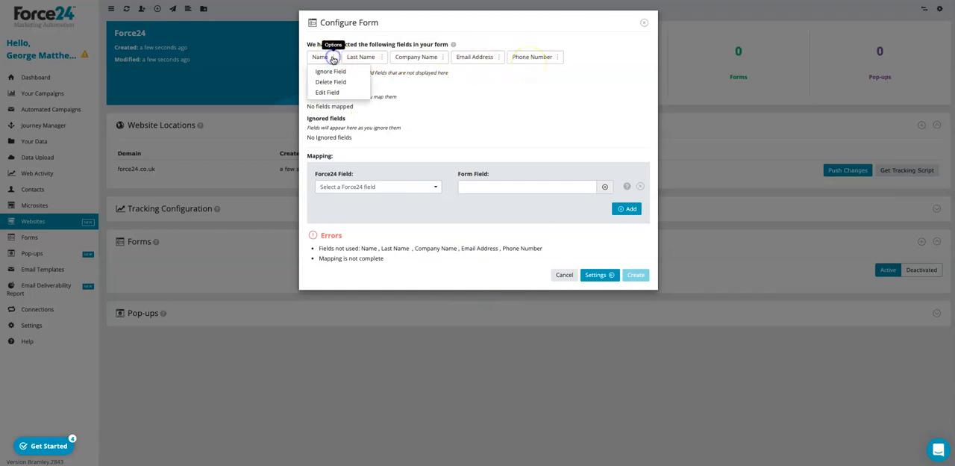
{"action": "left_click", "coordinate": [439, 92]}
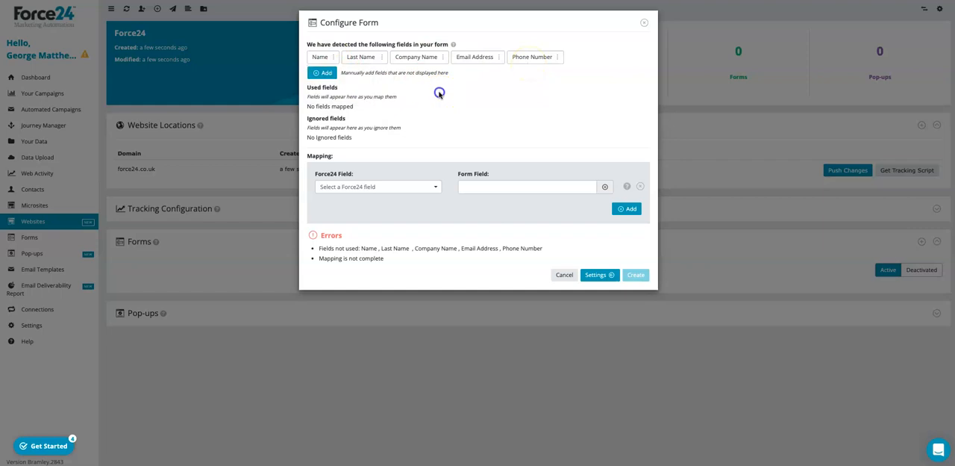
Map the Force24 field First Name to the form field Name.
{"action": "left_click", "coordinate": [396, 186]}
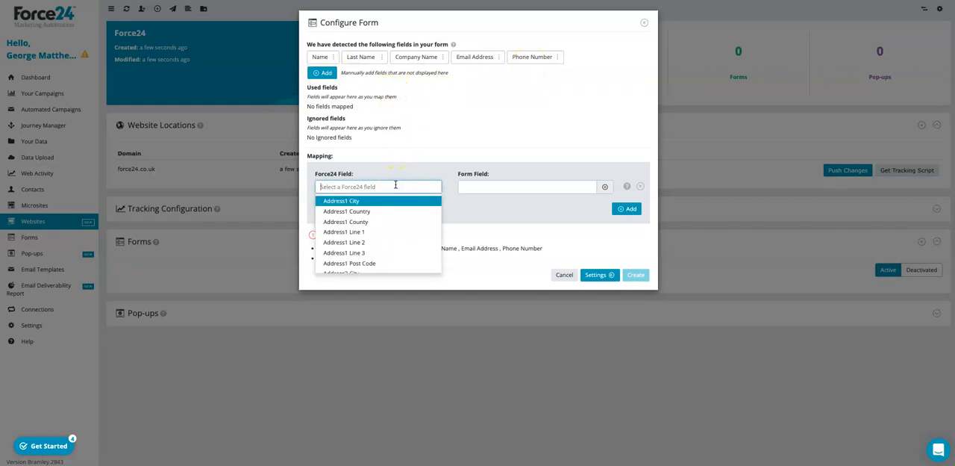
{"action": "type", "text": "fu"}
{"action": "key", "text": "BackSpace"}
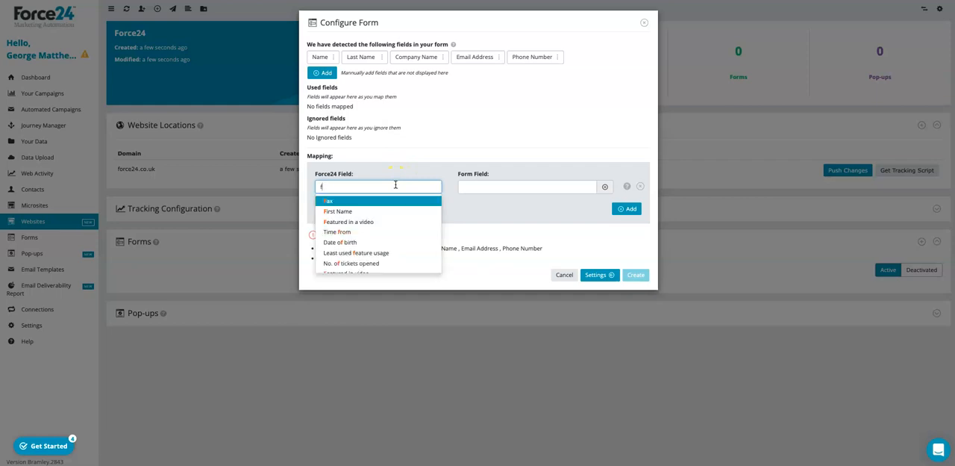
{"action": "type", "text": "ir"}
{"action": "left_click", "coordinate": [372, 202]}
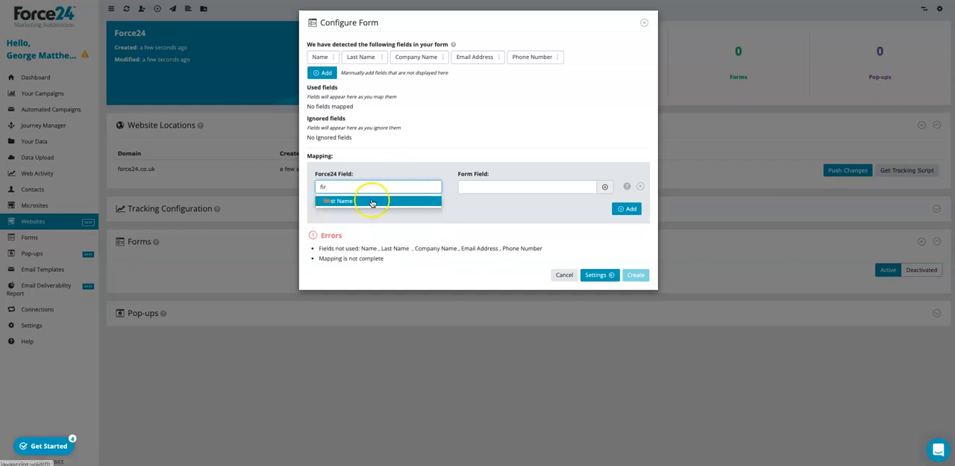
{"action": "left_click", "coordinate": [495, 189]}
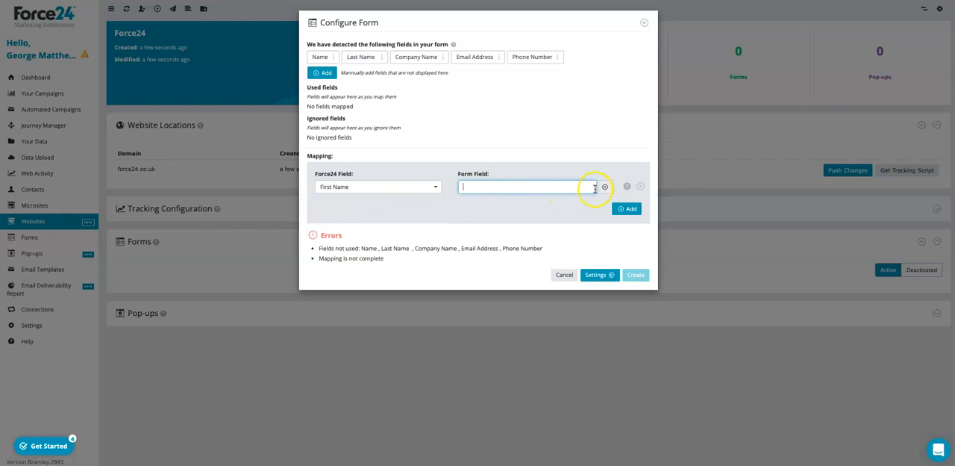
{"action": "left_click", "coordinate": [605, 187]}
{"action": "left_click", "coordinate": [485, 197]}
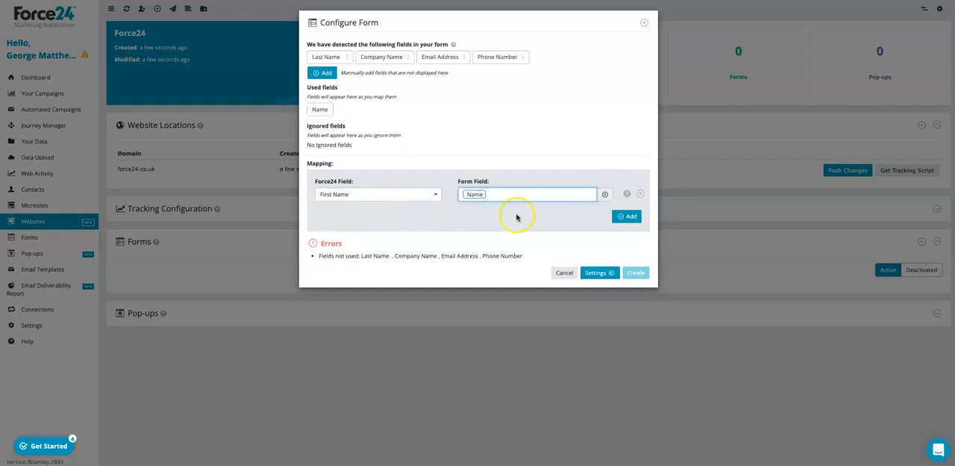
Add a second mapping that links the Force24 field Last Name to the form field Last Name.
{"action": "left_click", "coordinate": [627, 216]}
{"action": "left_click", "coordinate": [395, 215]}
{"action": "type", "text": "l"}
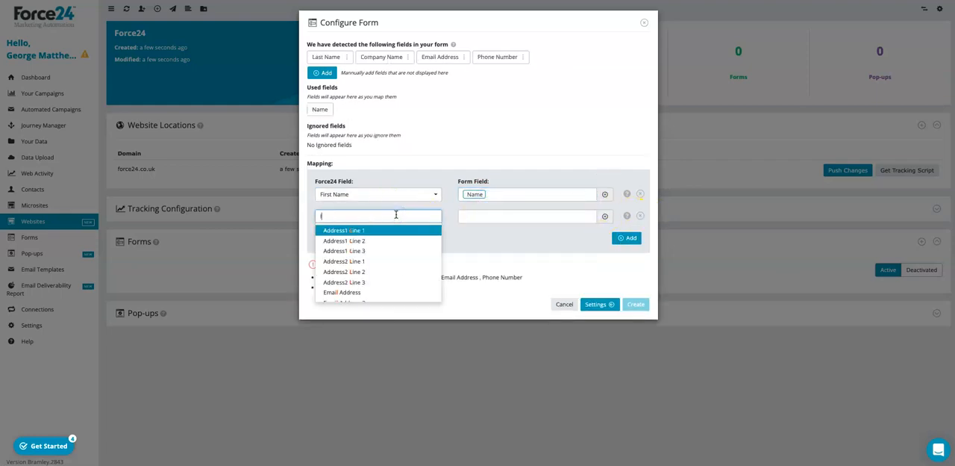
{"action": "type", "text": "ast"}
{"action": "left_click", "coordinate": [369, 229]}
{"action": "left_click", "coordinate": [491, 217]}
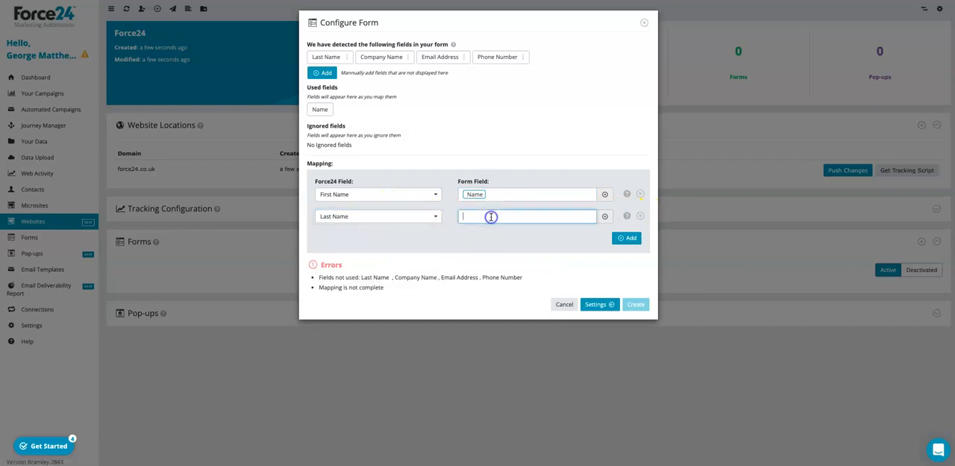
{"action": "left_click", "coordinate": [605, 216]}
{"action": "left_click", "coordinate": [493, 236]}
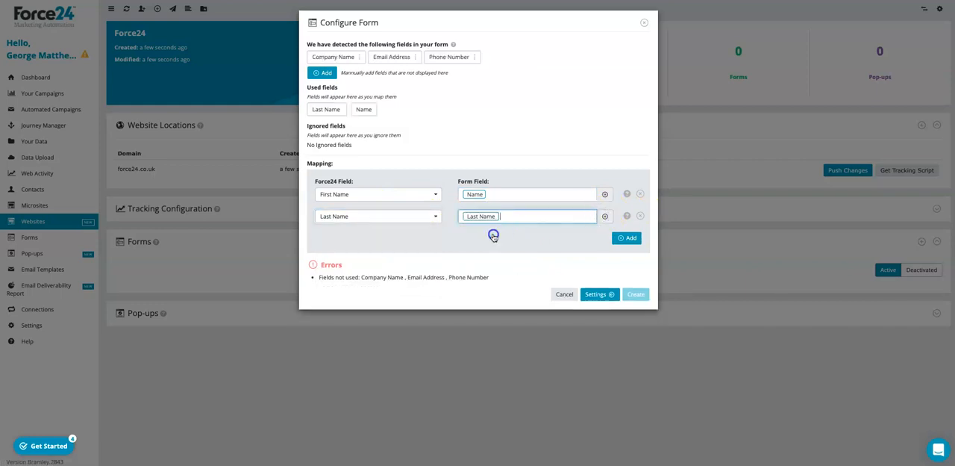
Add a mapping that links the Force24 field Company Name to the form field Company Name.
{"action": "left_click", "coordinate": [627, 237]}
{"action": "left_click", "coordinate": [378, 241]}
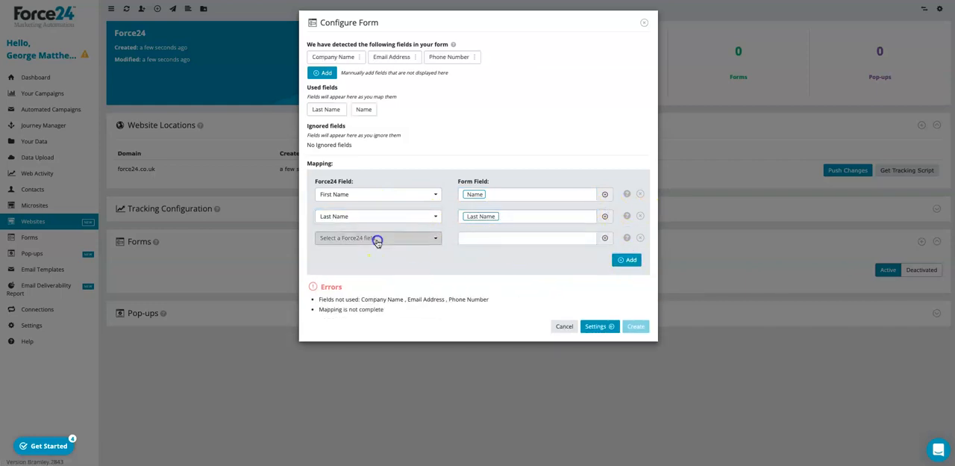
{"action": "type", "text": "com"}
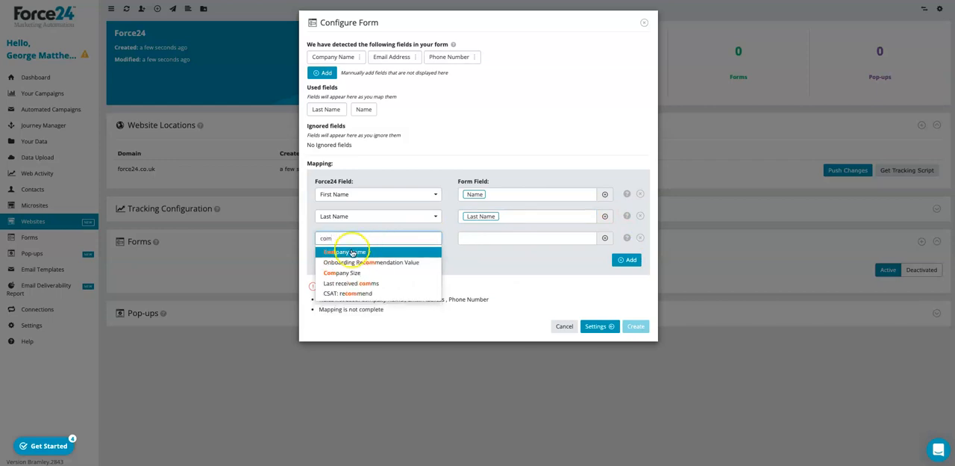
{"action": "left_click", "coordinate": [353, 253]}
{"action": "left_click", "coordinate": [603, 239]}
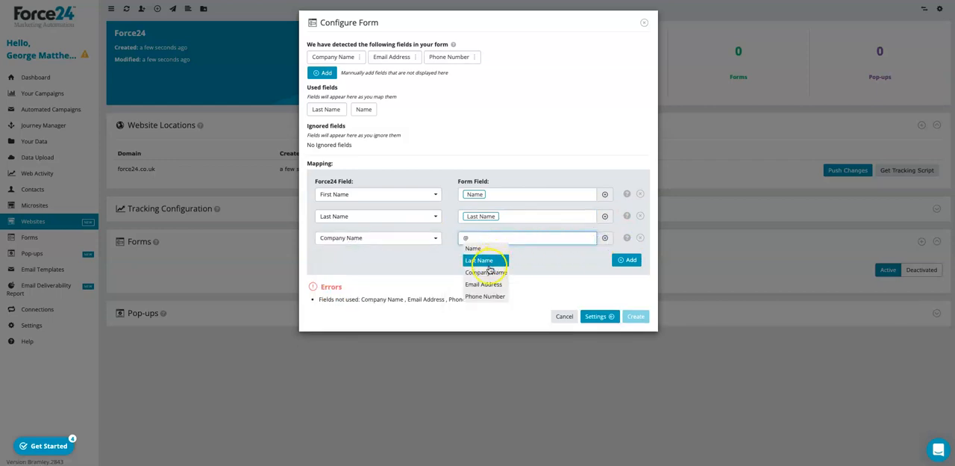
{"action": "left_click", "coordinate": [487, 272]}
Add a mapping that links the Force24 field Email Address to the form field Email Address.
{"action": "left_click", "coordinate": [629, 259]}
{"action": "left_click", "coordinate": [397, 261]}
{"action": "type", "text": "emai"}
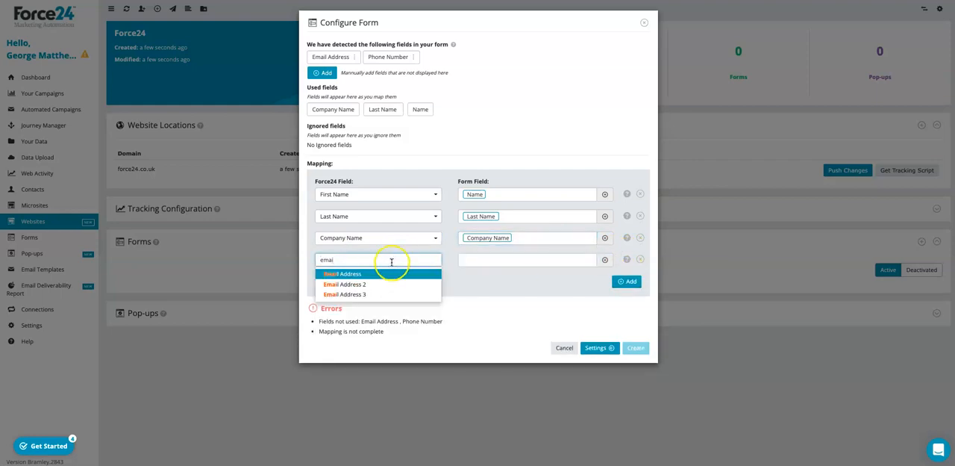
{"action": "left_click", "coordinate": [384, 274]}
{"action": "left_click", "coordinate": [495, 260]}
{"action": "left_click", "coordinate": [498, 274]}
Add a mapping that links the Force24 field Mobile Phone to the form field Phone Number.
{"action": "left_click", "coordinate": [626, 281]}
{"action": "left_click", "coordinate": [382, 282]}
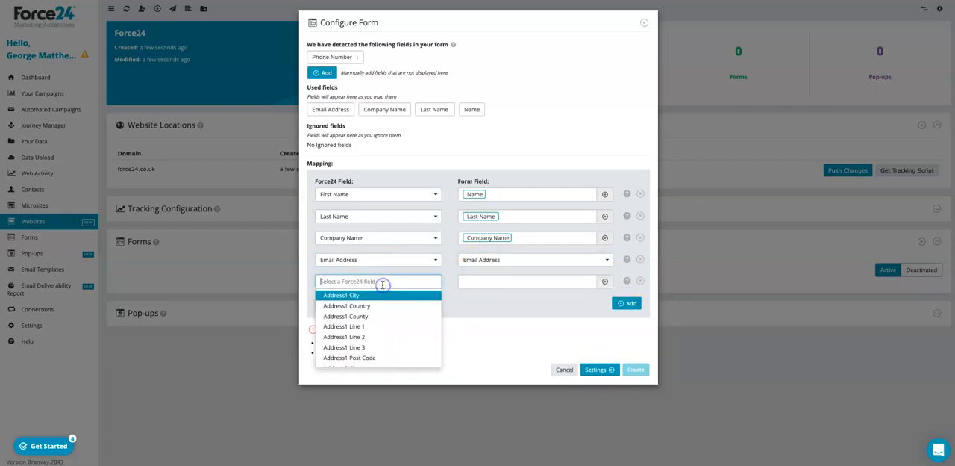
{"action": "type", "text": "ph"}
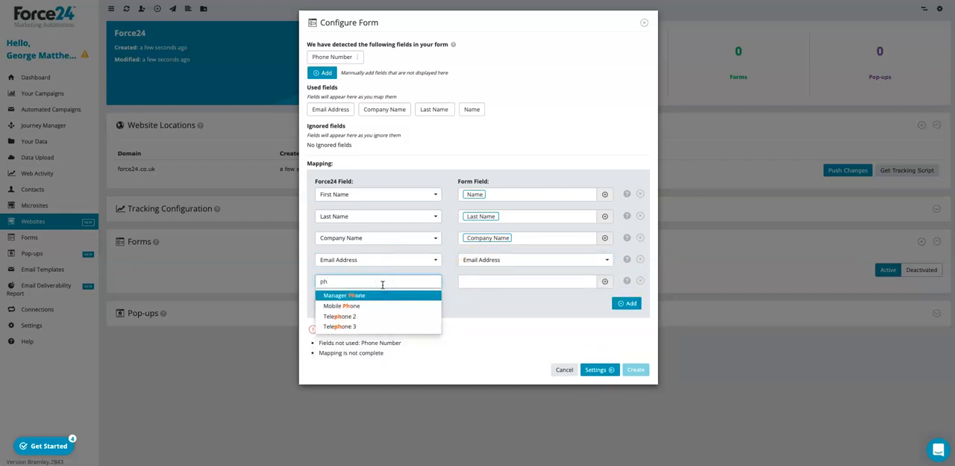
{"action": "left_click", "coordinate": [377, 307]}
{"action": "left_click", "coordinate": [485, 280]}
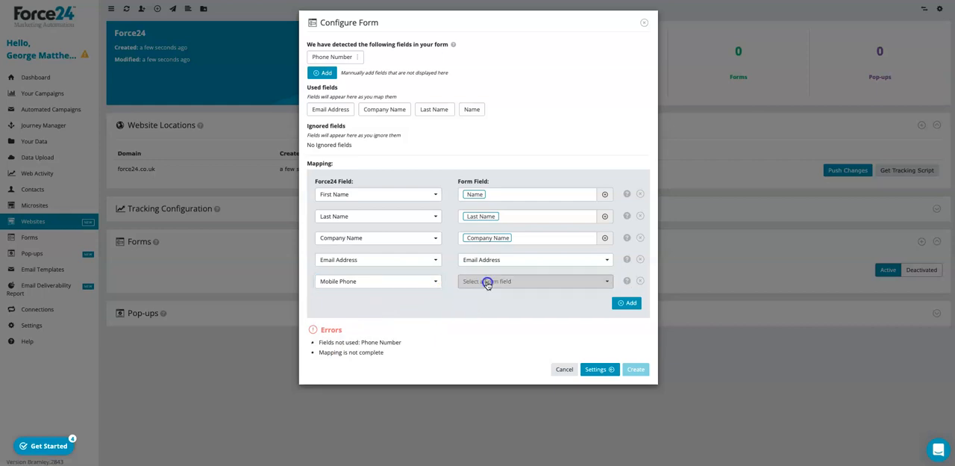
{"action": "left_click", "coordinate": [490, 298]}
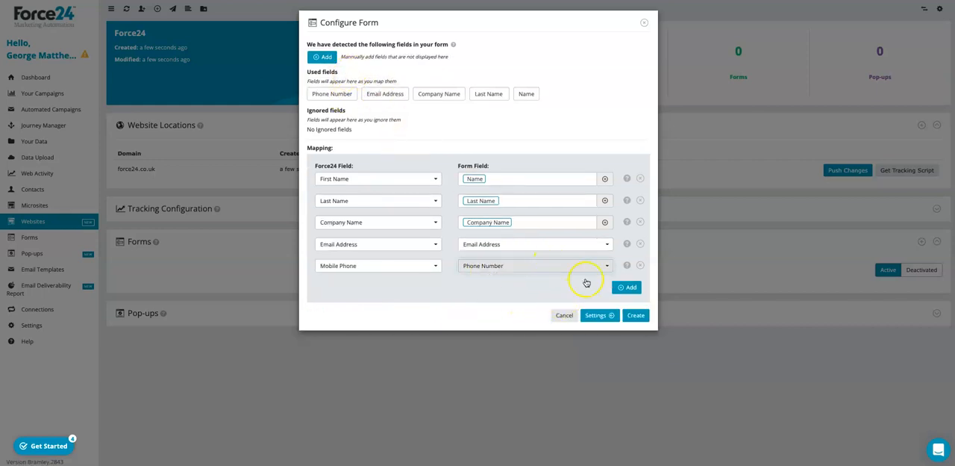
Create the external form with its completed mappings and push the changes to the force24.co.uk location.
{"action": "left_click", "coordinate": [633, 316]}
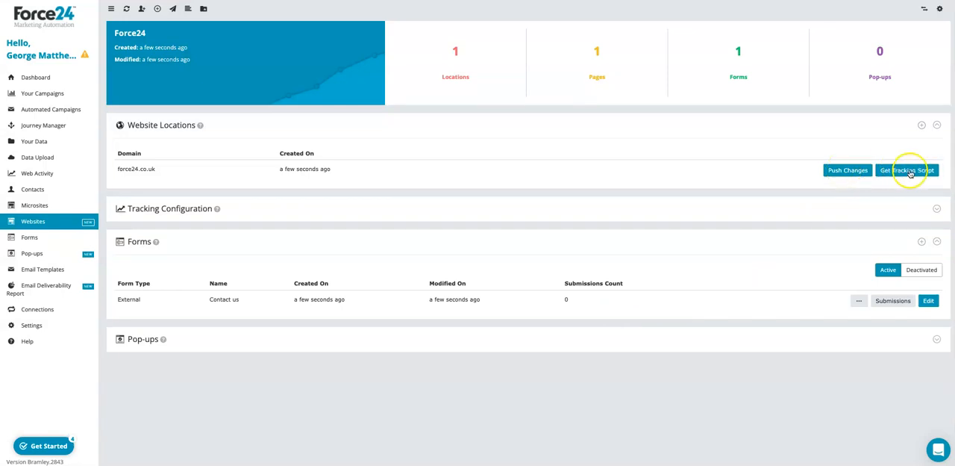
{"action": "left_click", "coordinate": [860, 172]}
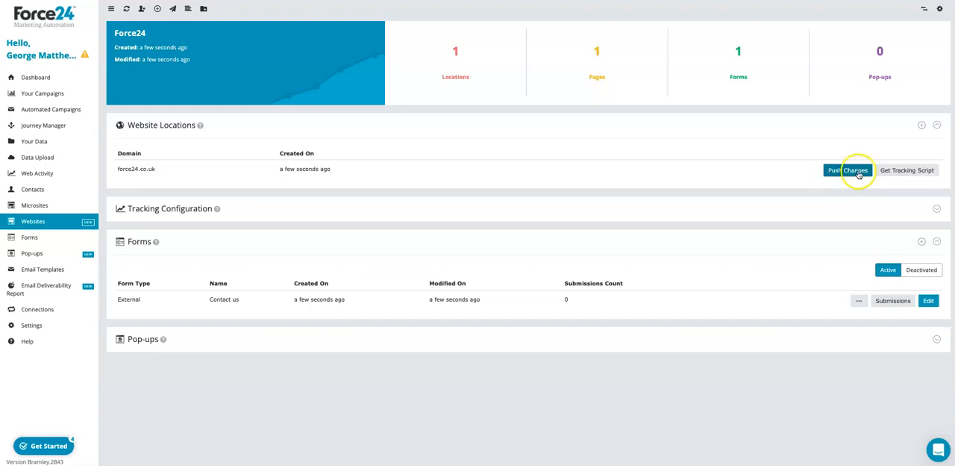